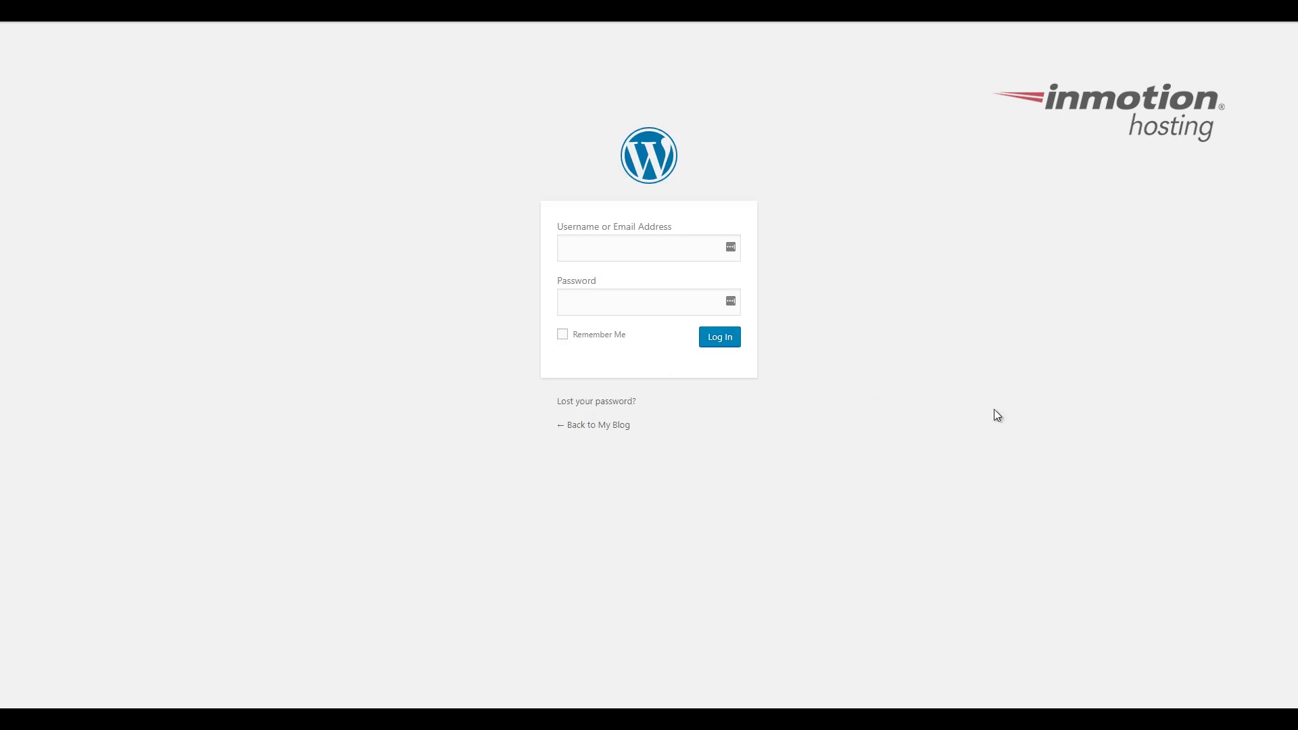
Log in to WordPress admin with the site's username and password to reach the Dashboard
click(641, 253)
text(ad)
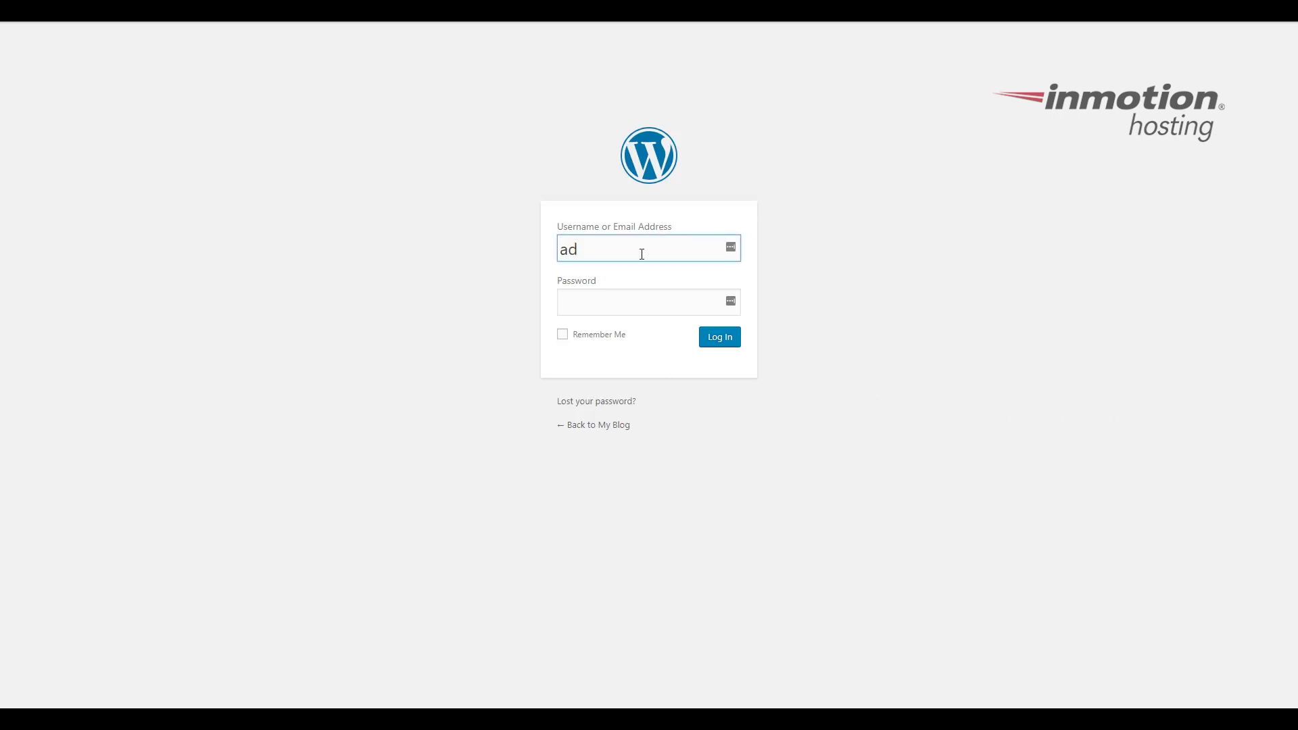
text(min)
key(Tab)
text(*************)
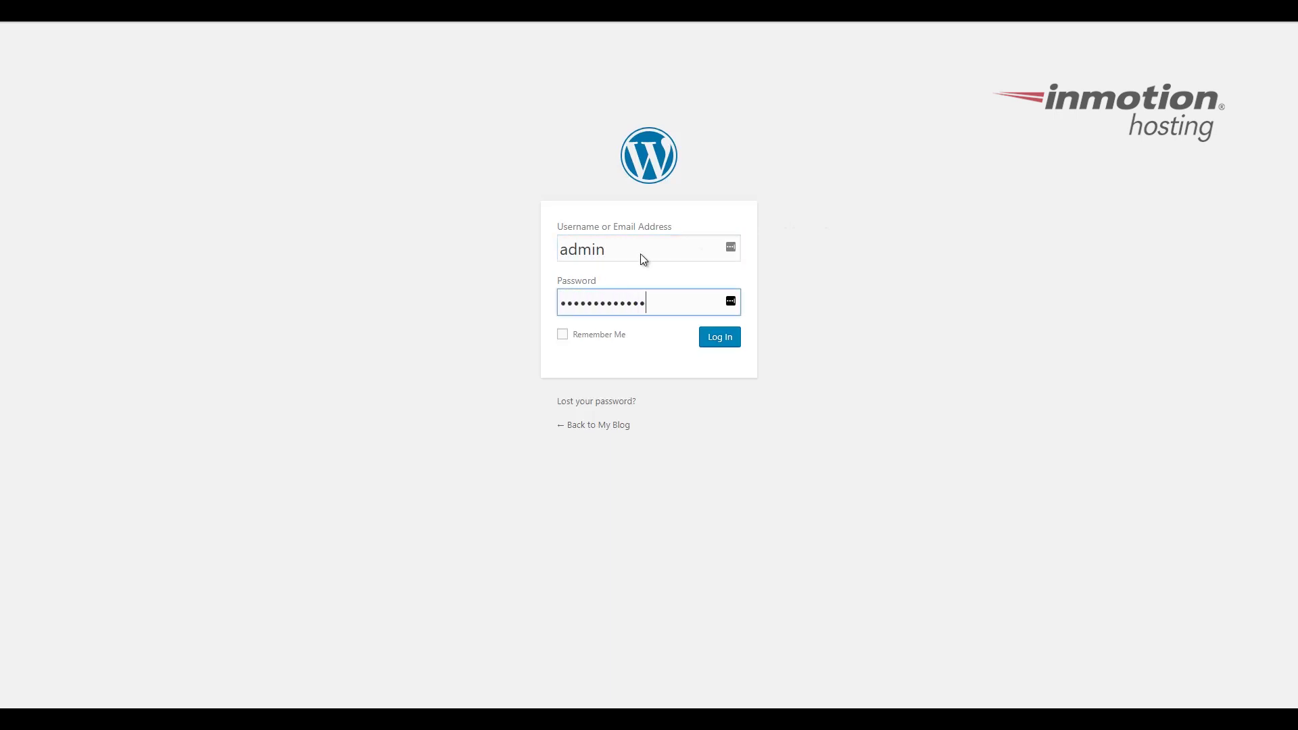
key(Return)
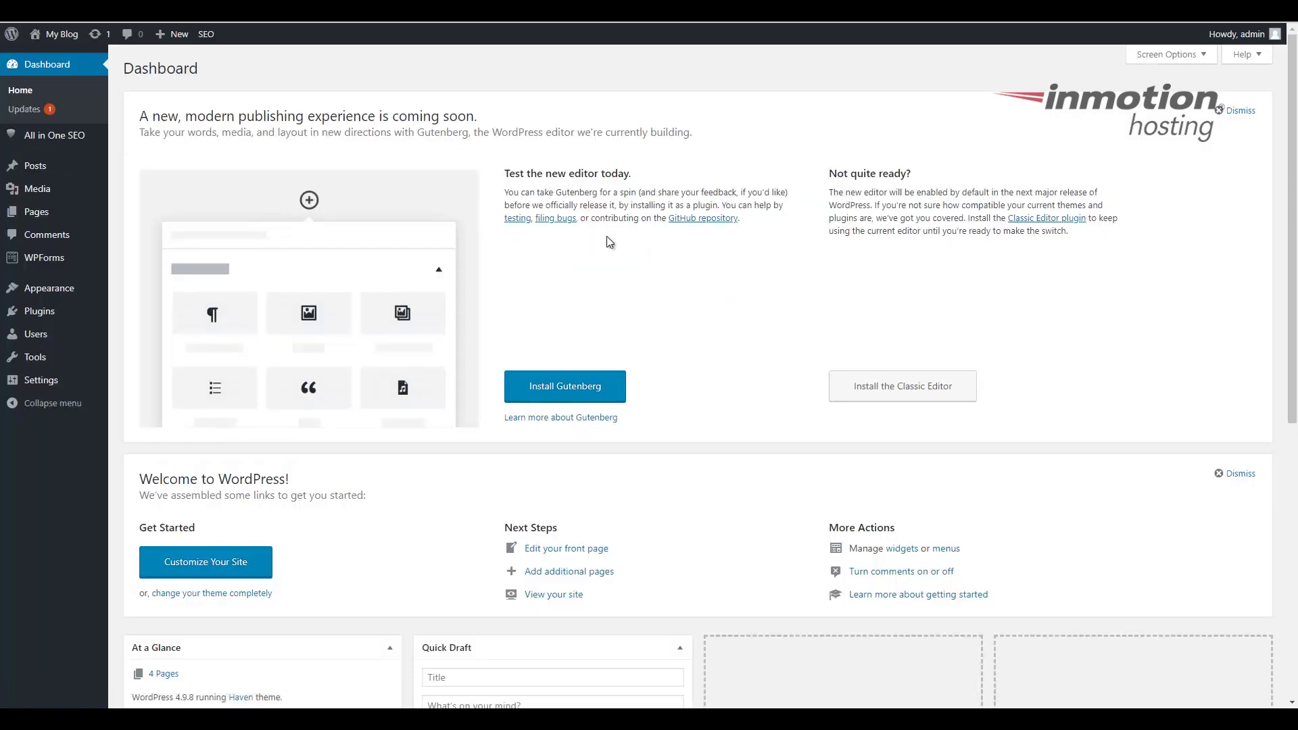
Open All in One SEO from the sidebar and go to its Feature Manager
mouse_move(71, 140)
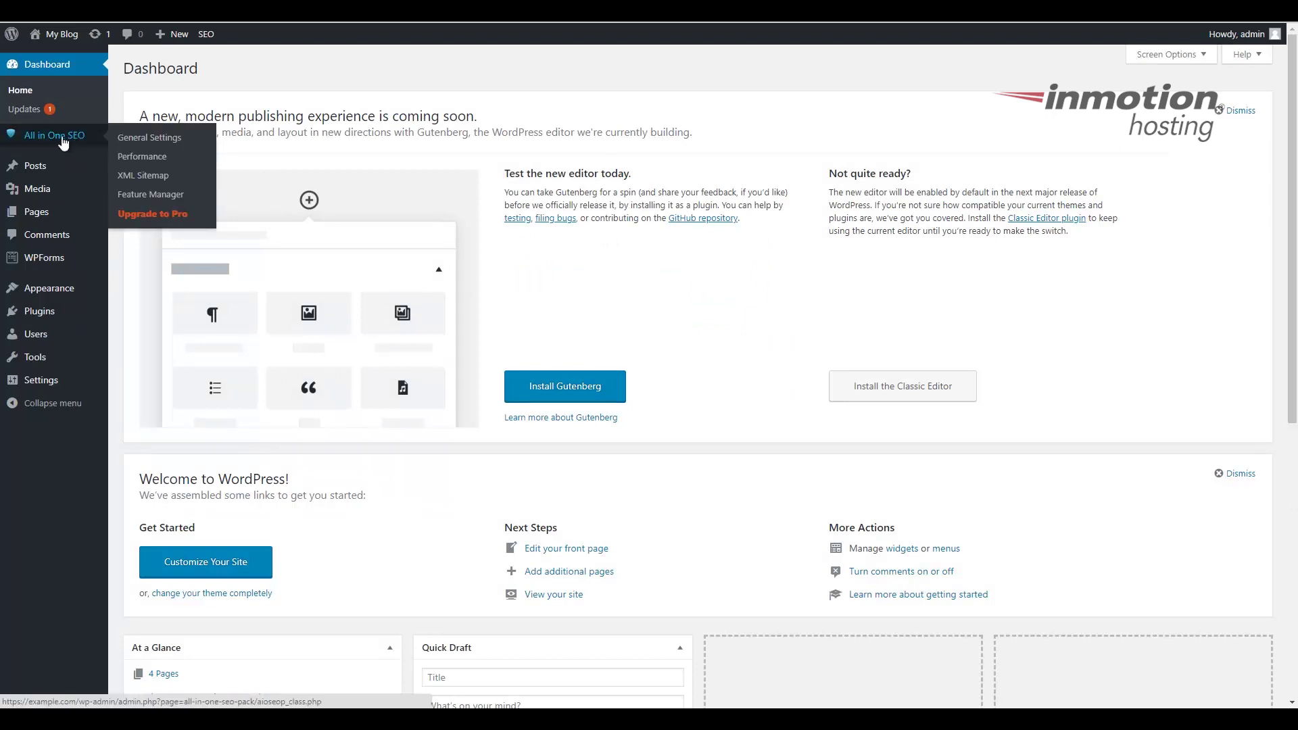
click(63, 142)
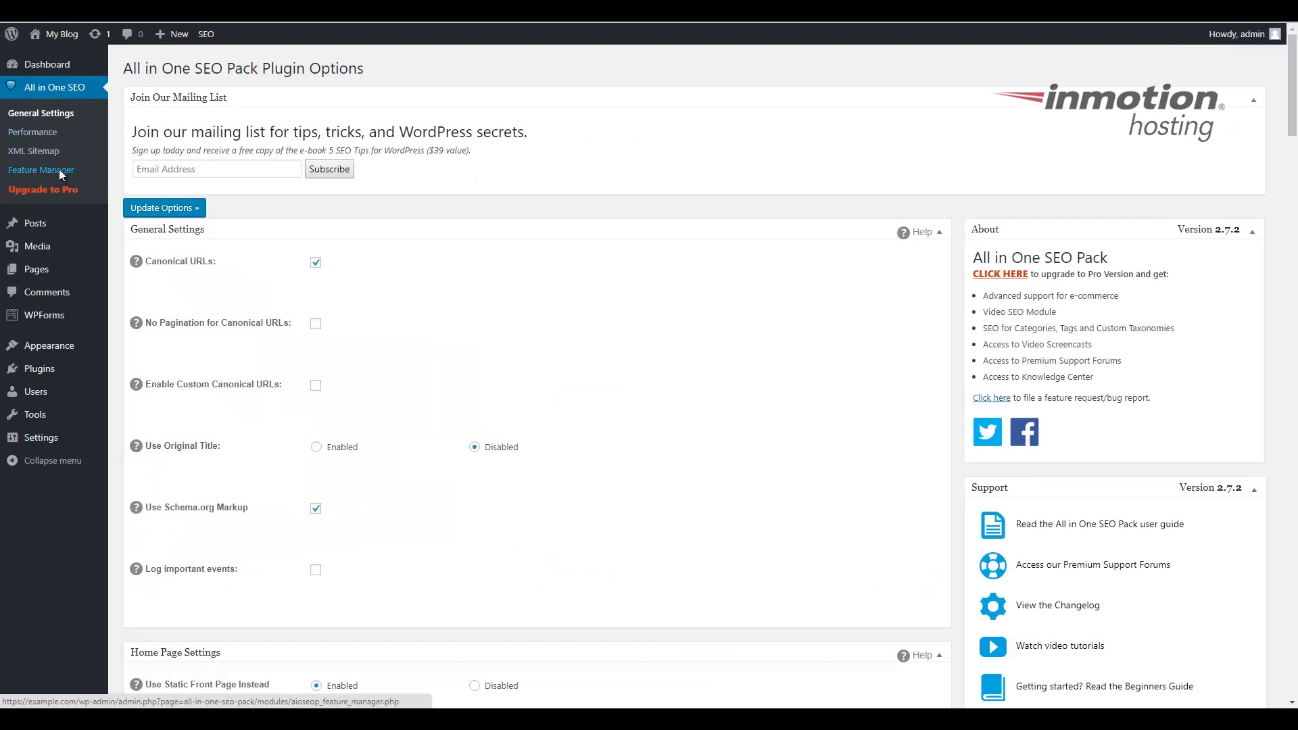
click(61, 173)
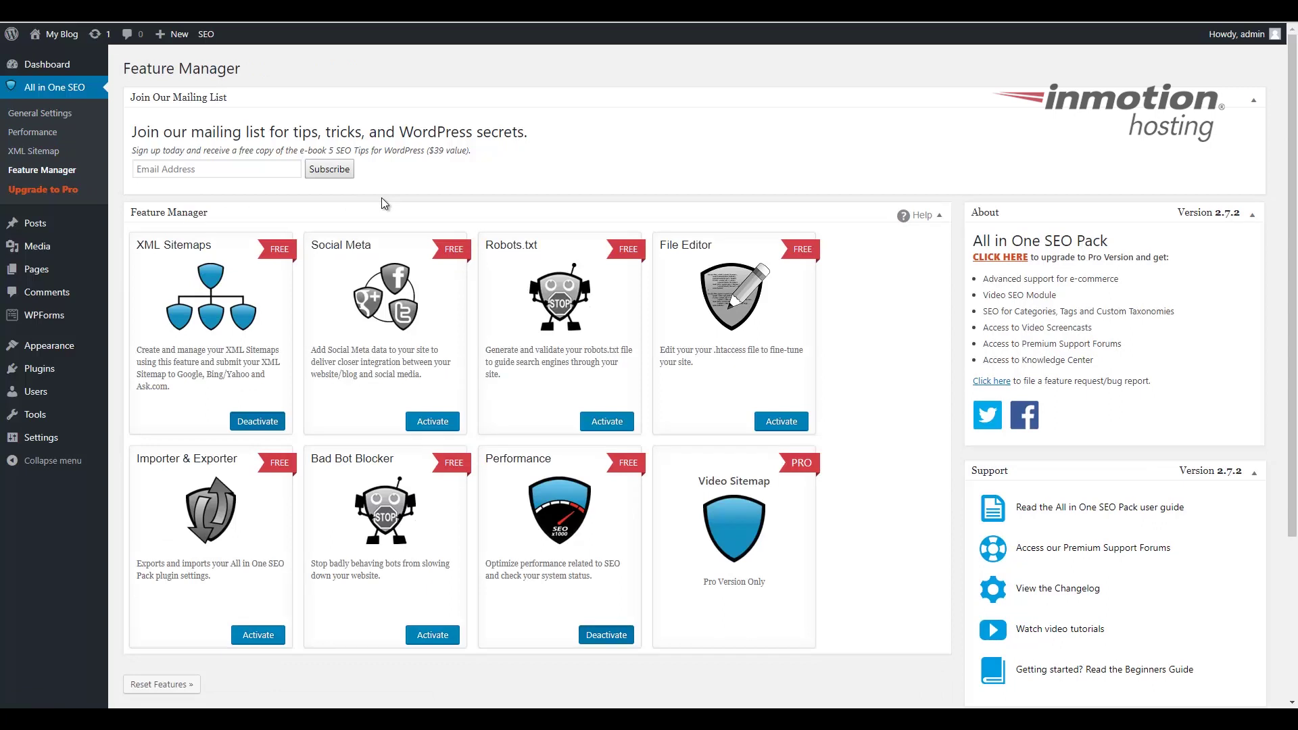
Activate the Bad Bot Blocker card in the Feature Manager
scroll(353, 223, down, 2)
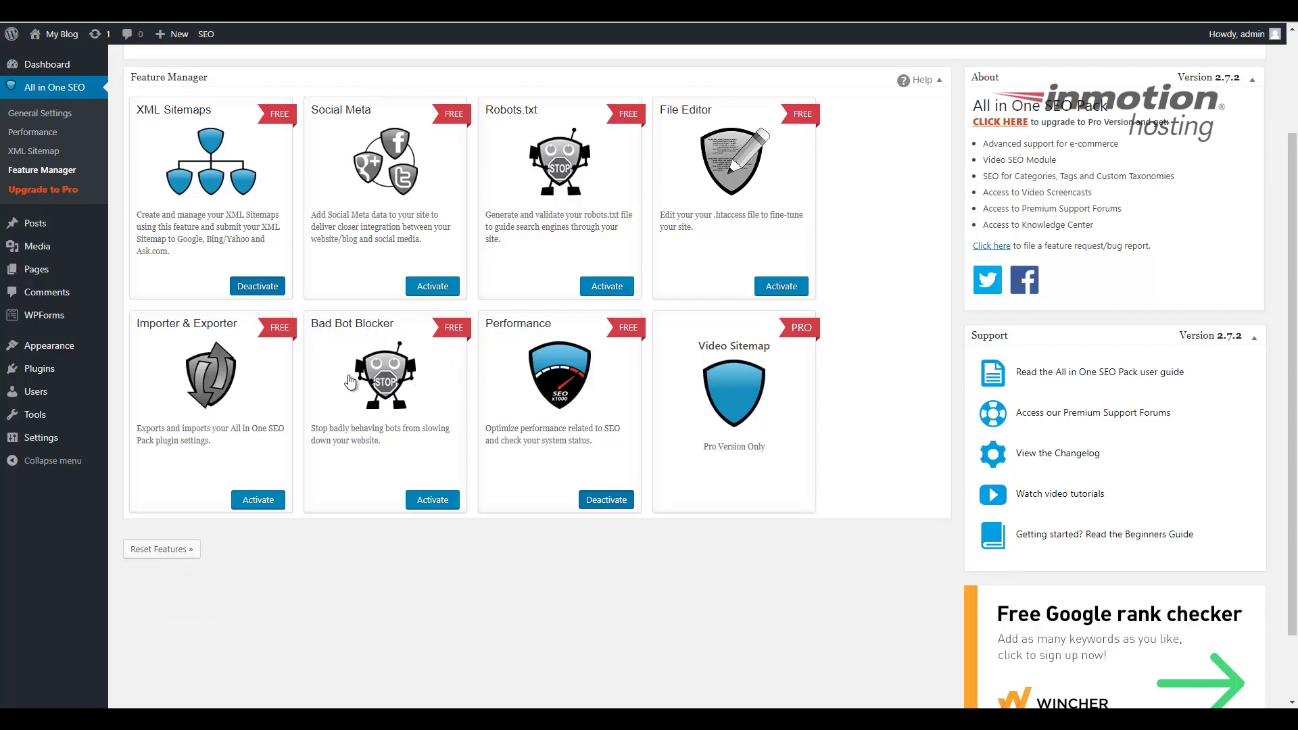
click(436, 503)
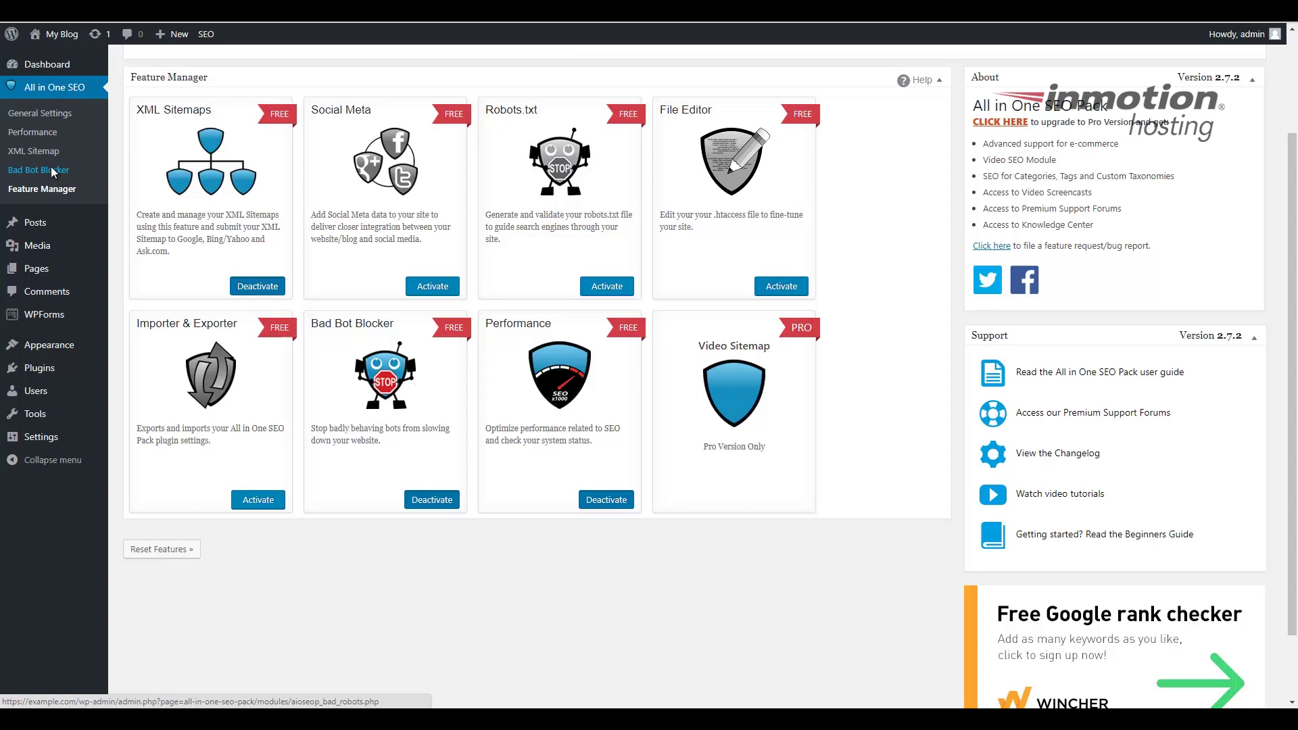
Open the Bad Bot Blocker settings and tick Track Blocked Bots and Use Custom Blocklists
click(52, 169)
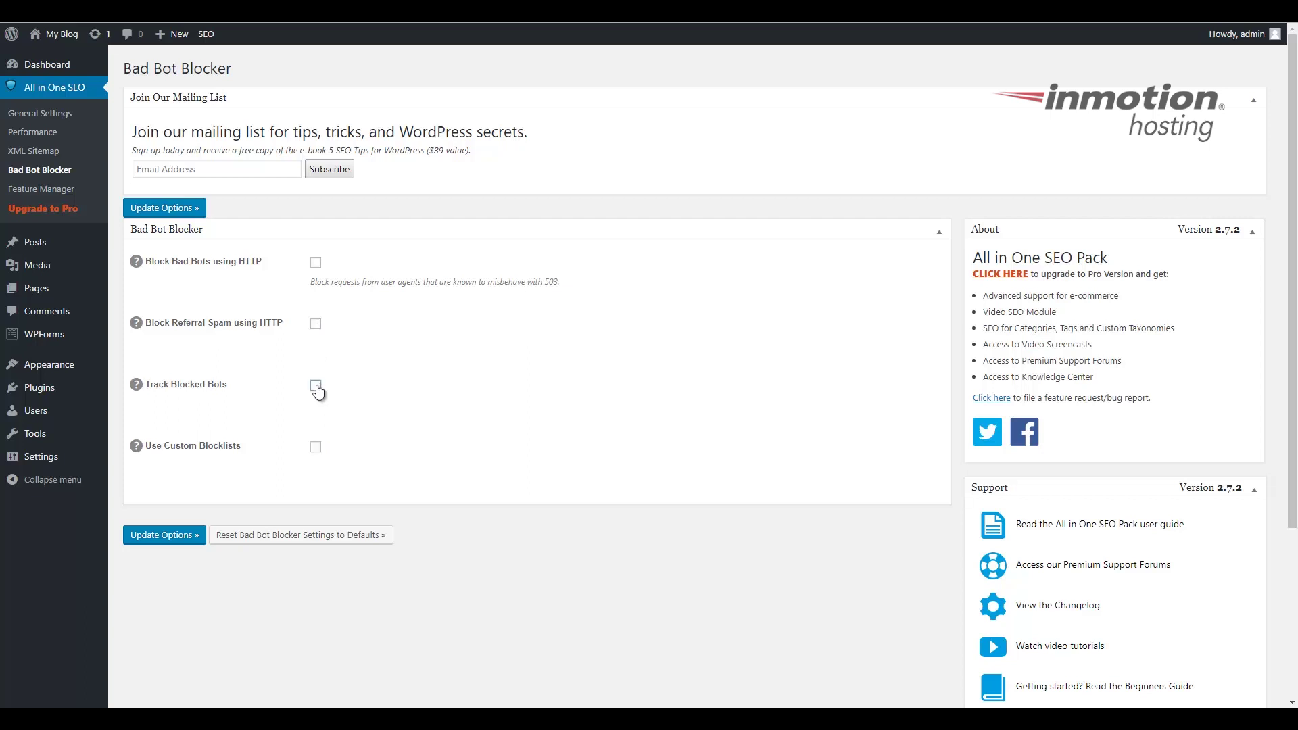
click(316, 386)
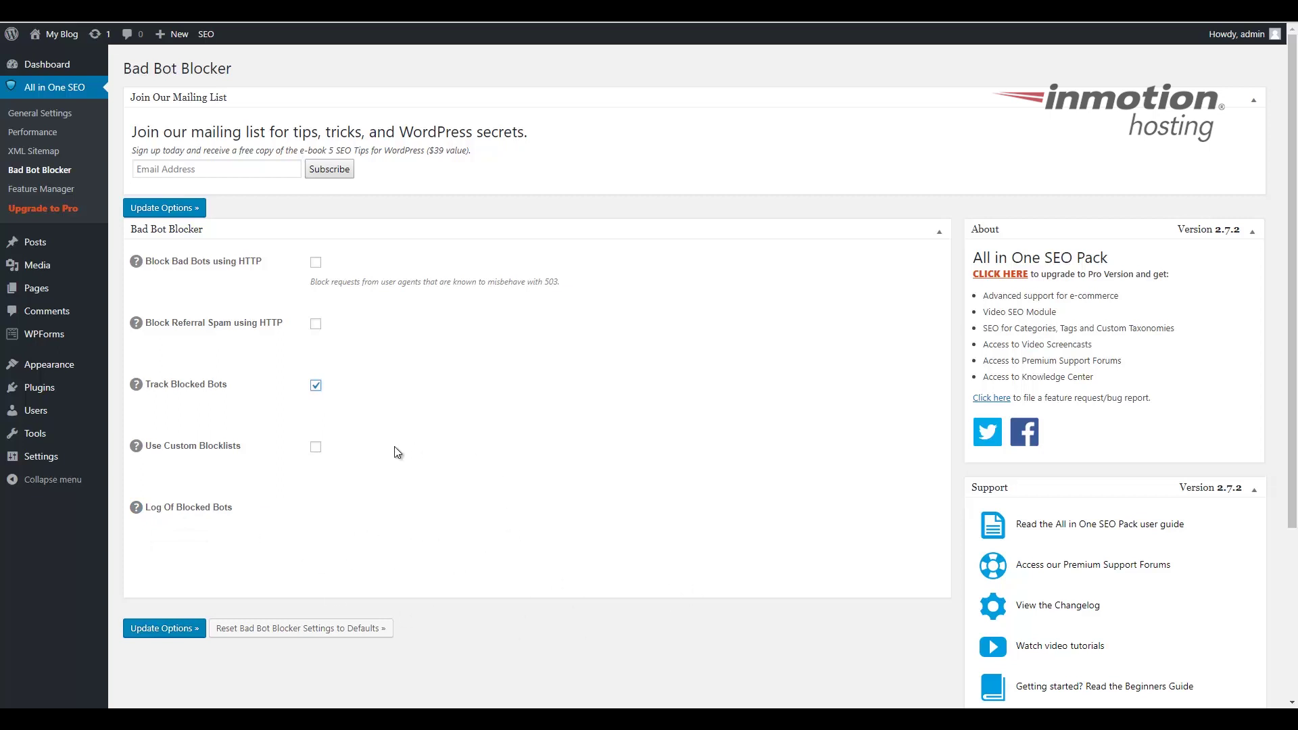
click(317, 450)
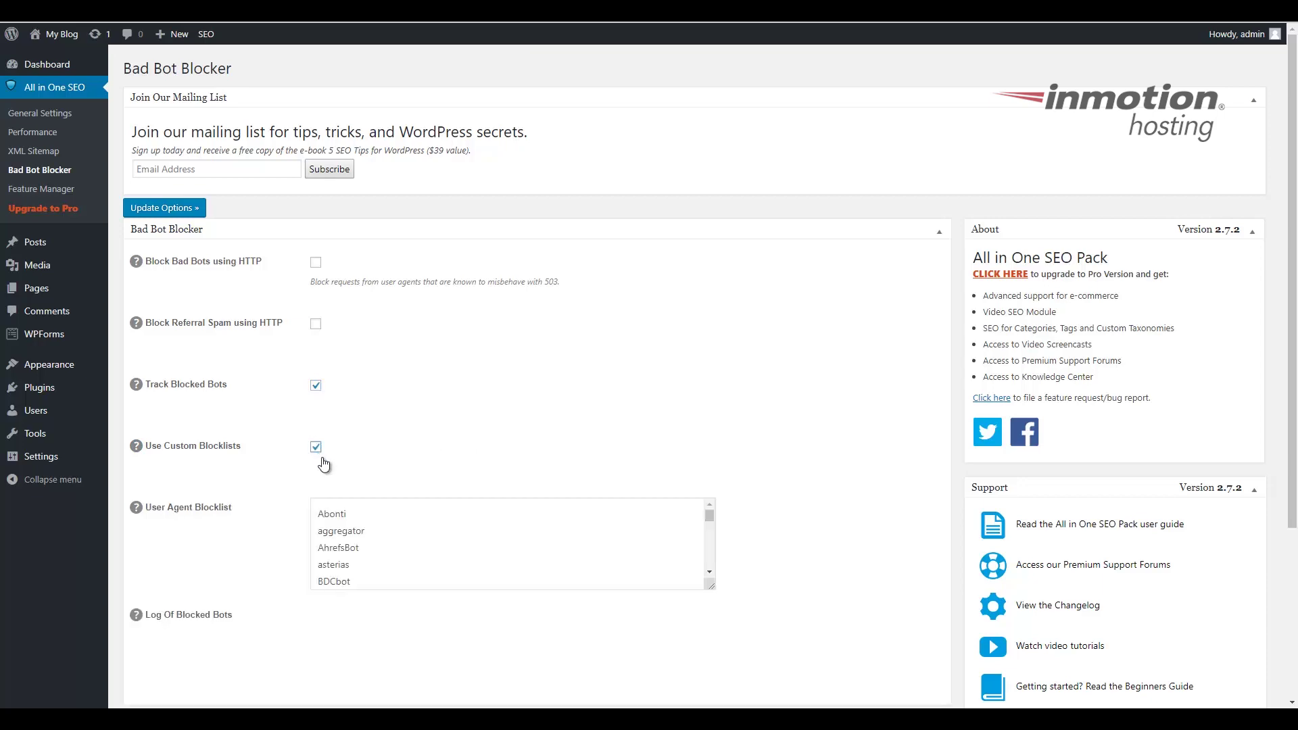
Browse the User Agent Blocklist and show help text for referral spam, tracking and custom blocklists
scroll(446, 460, down, 4)
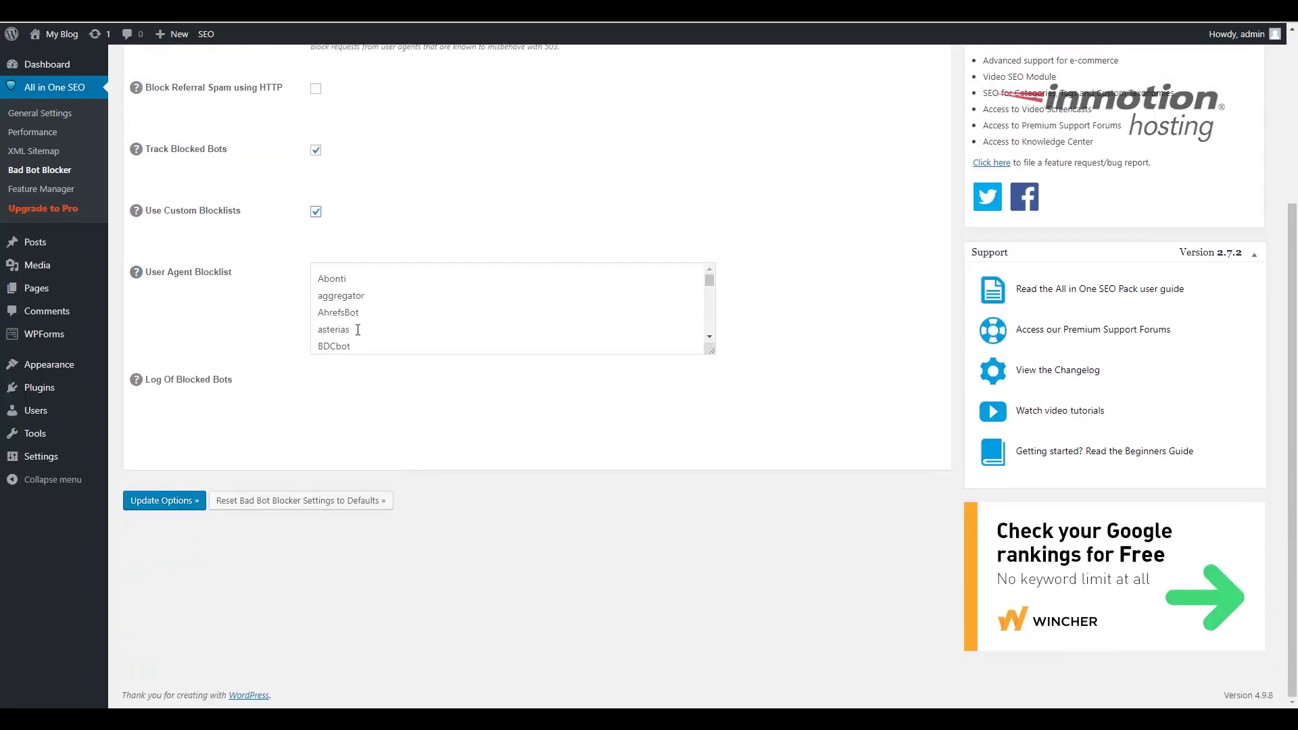
scroll(358, 330, down, 10)
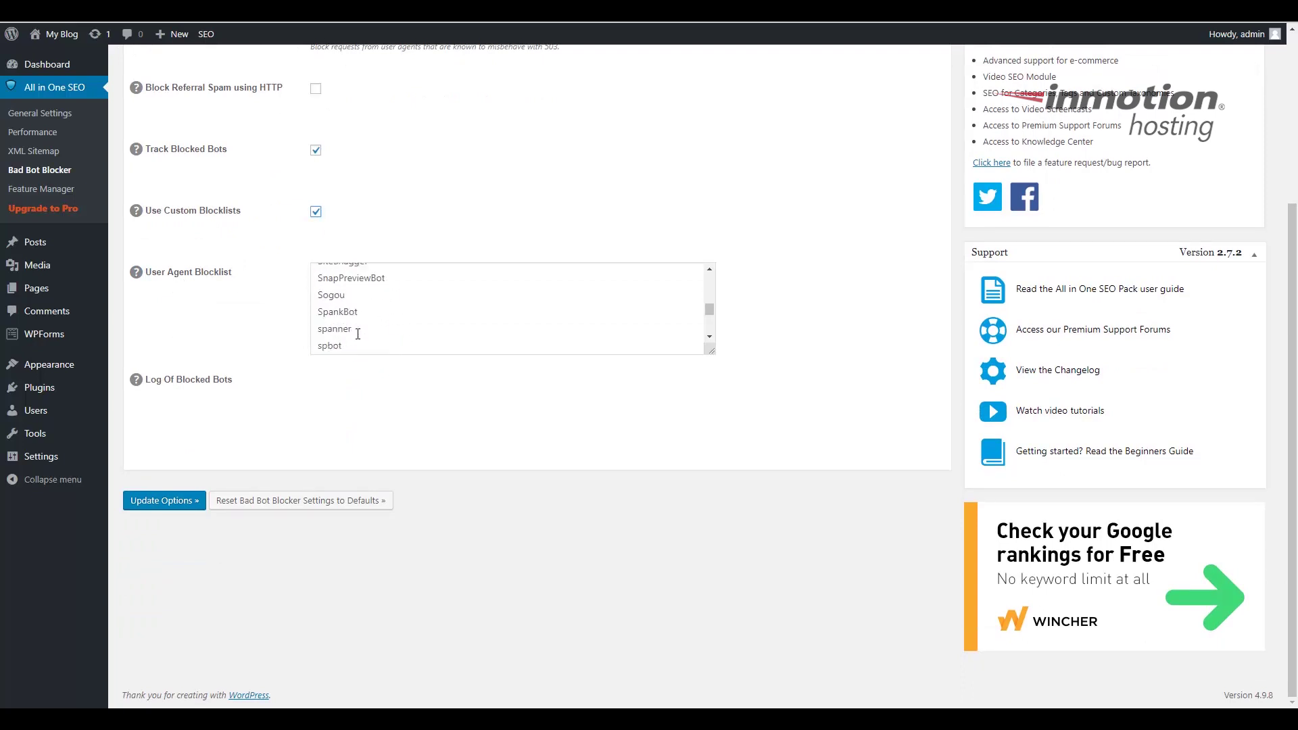
scroll(357, 333, down, 5)
scroll(358, 333, up, 8)
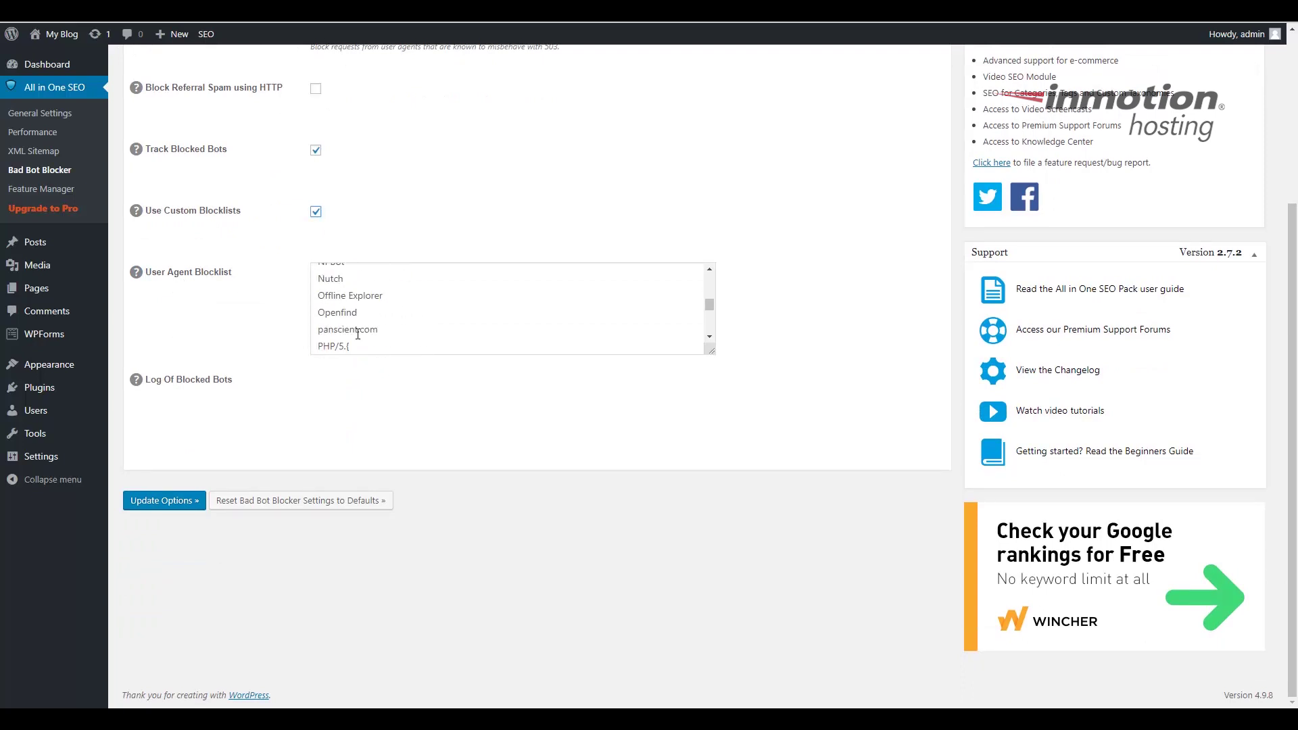
scroll(358, 333, up, 8)
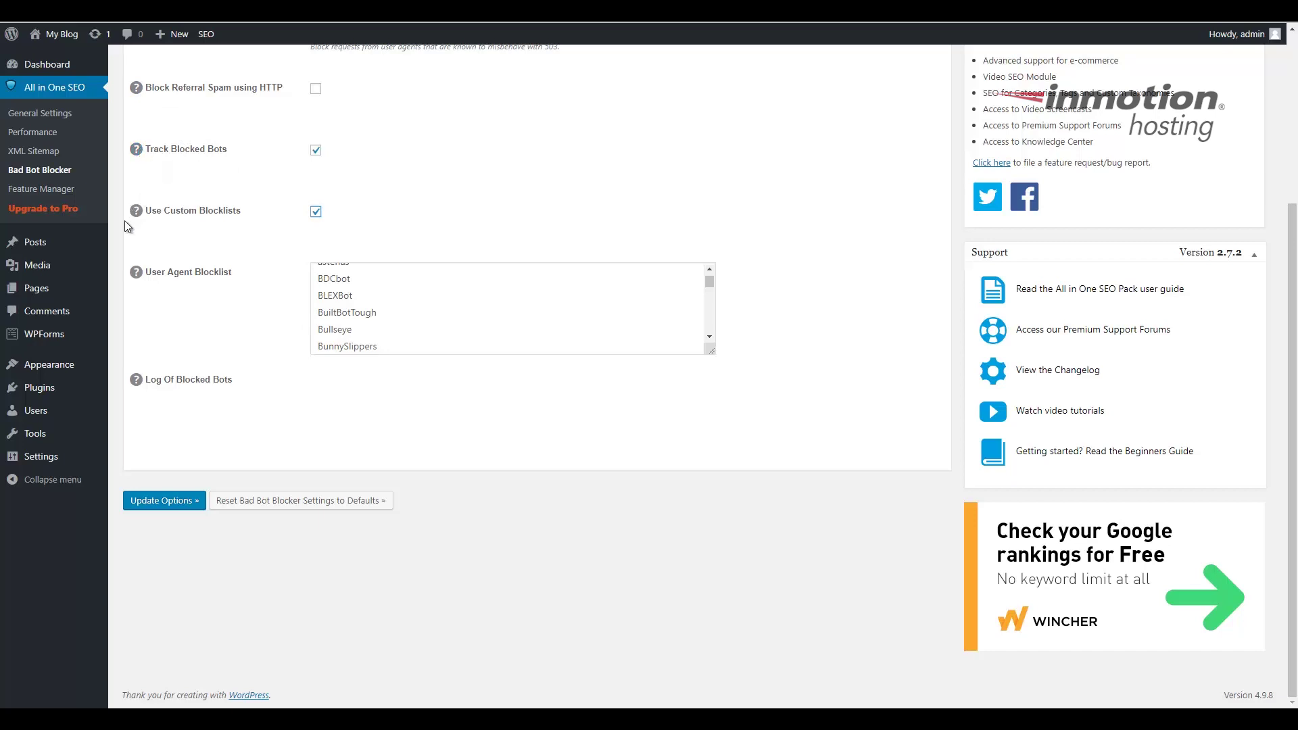
click(138, 89)
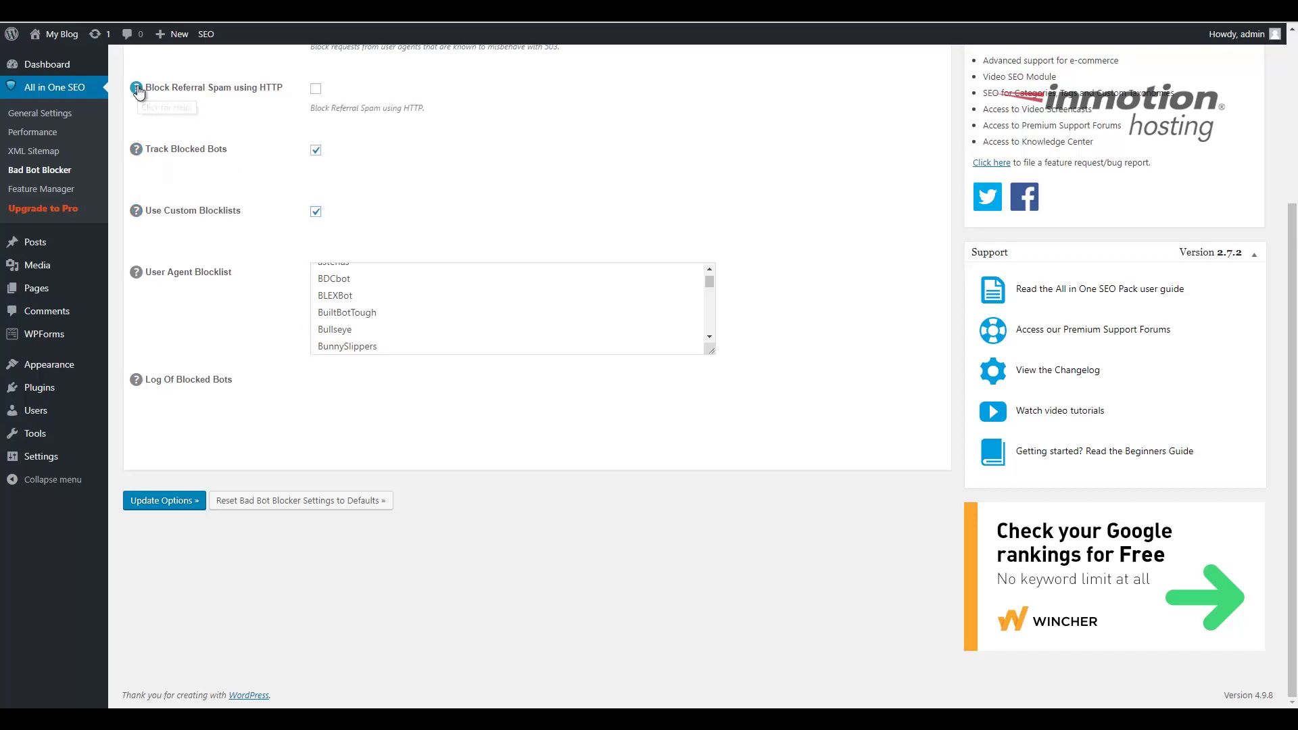
click(136, 152)
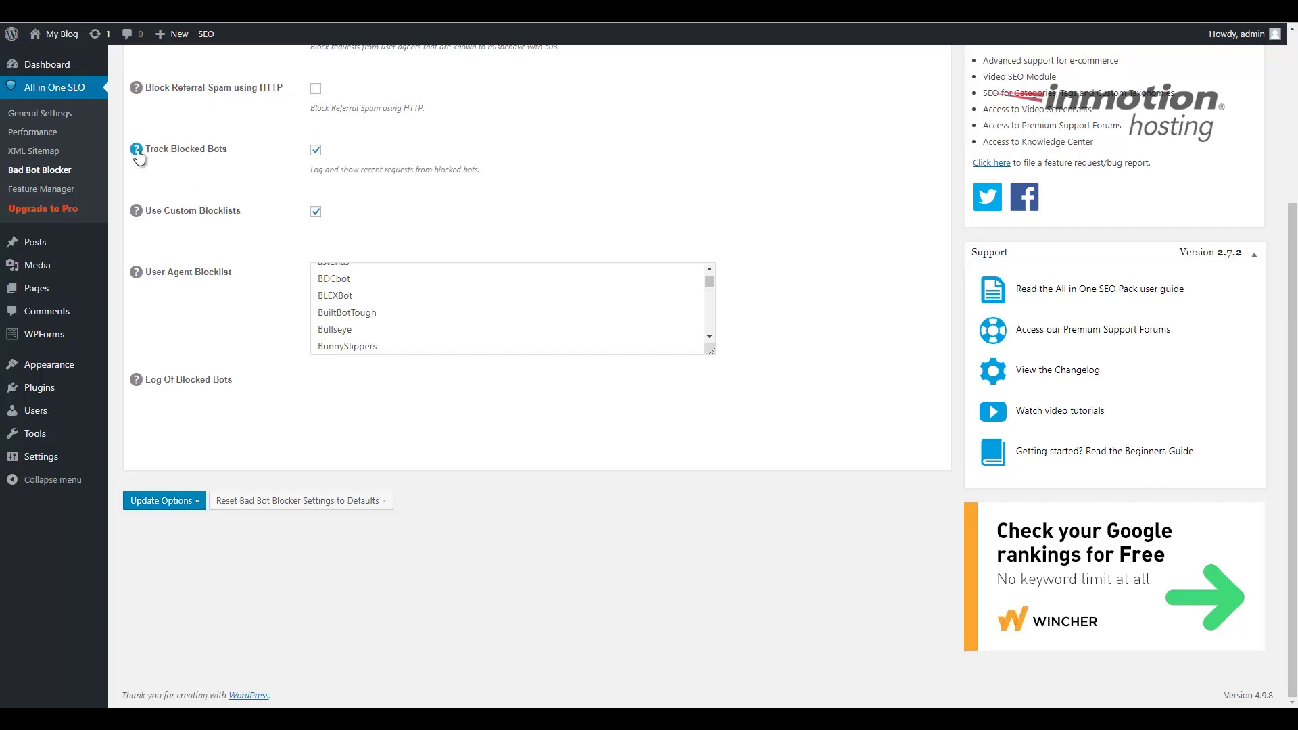
click(136, 212)
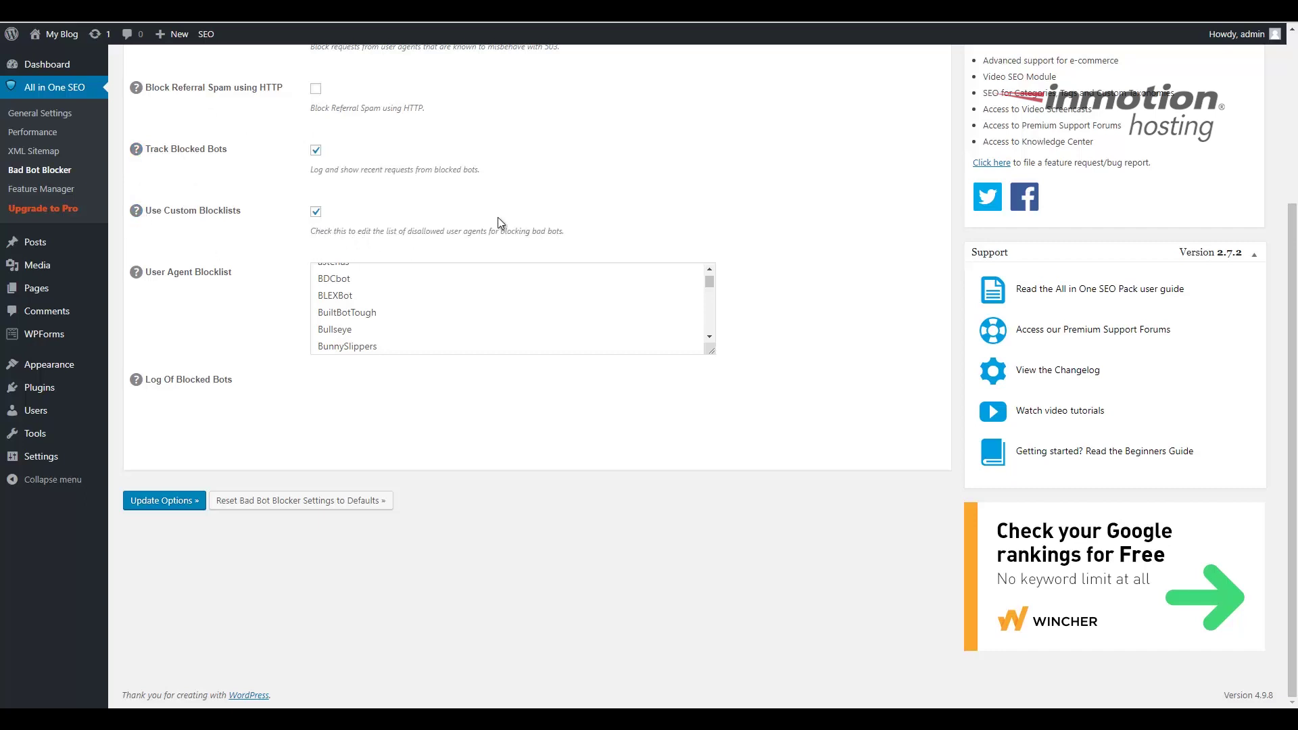
Highlight the custom blocklists description, then untick Use Custom Blocklists
drag(311, 231, 540, 236)
click(569, 235)
click(316, 211)
Tick Block Bad Bots and Block Referral Spam using HTTP, then save with Update Options
scroll(343, 303, up, 5)
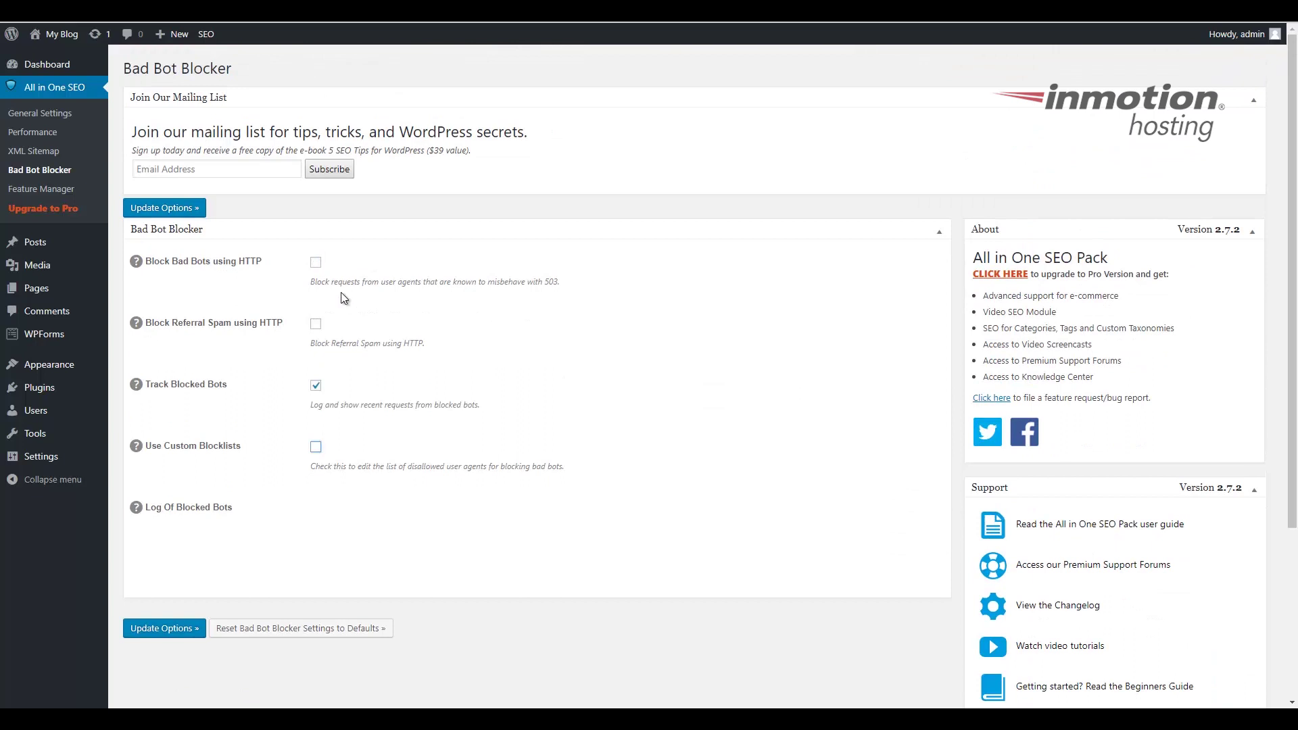
click(317, 264)
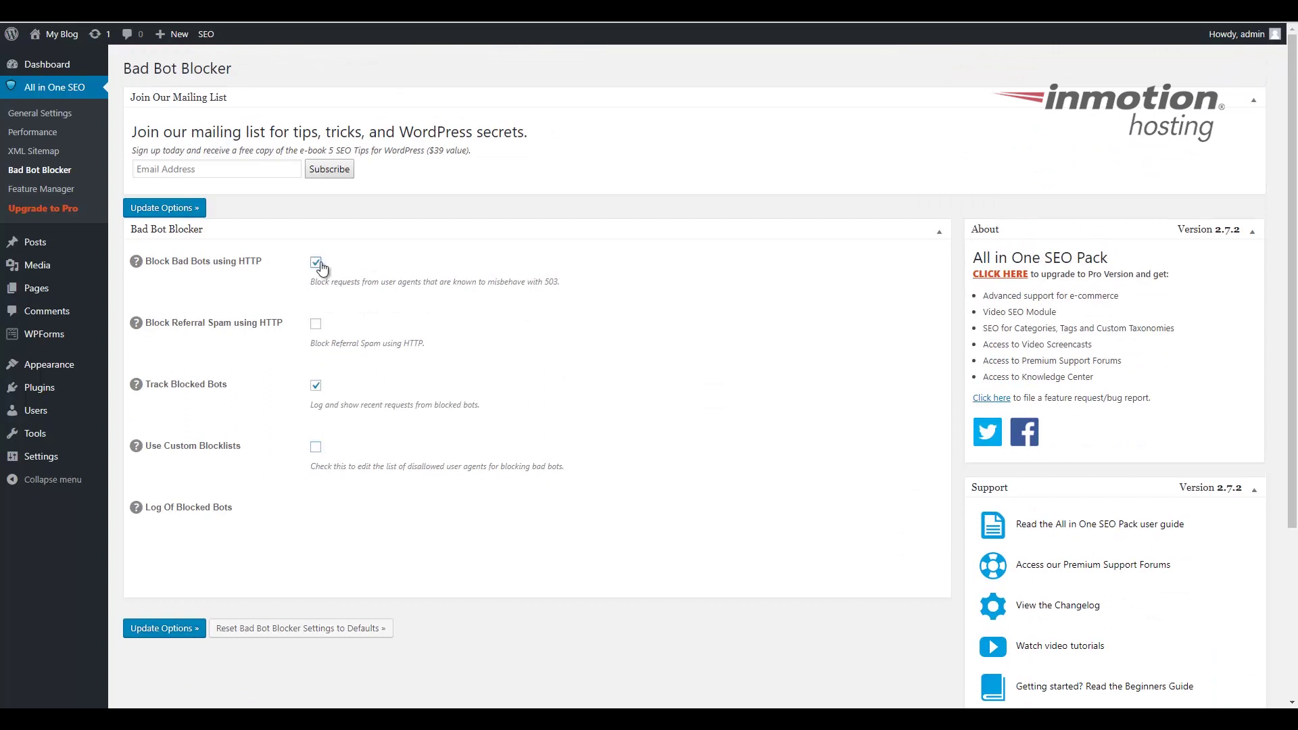
click(316, 326)
scroll(443, 516, down, 2)
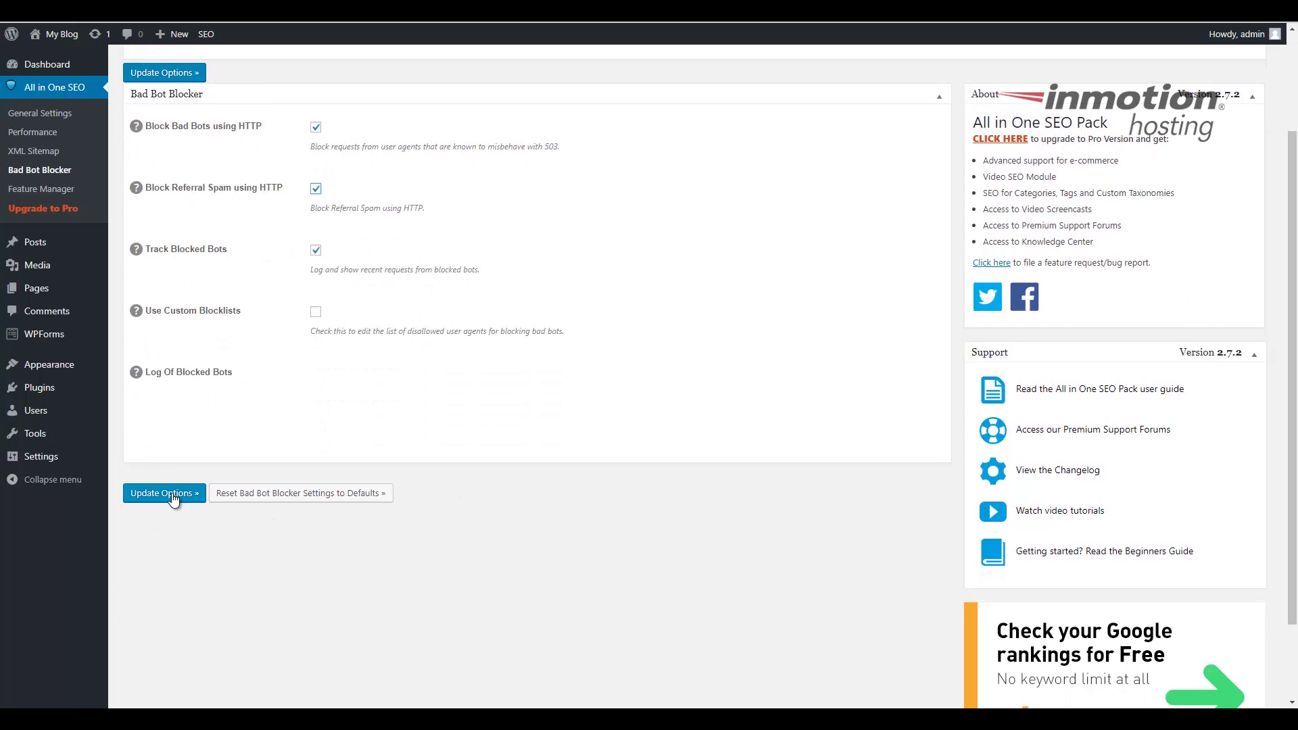
click(168, 495)
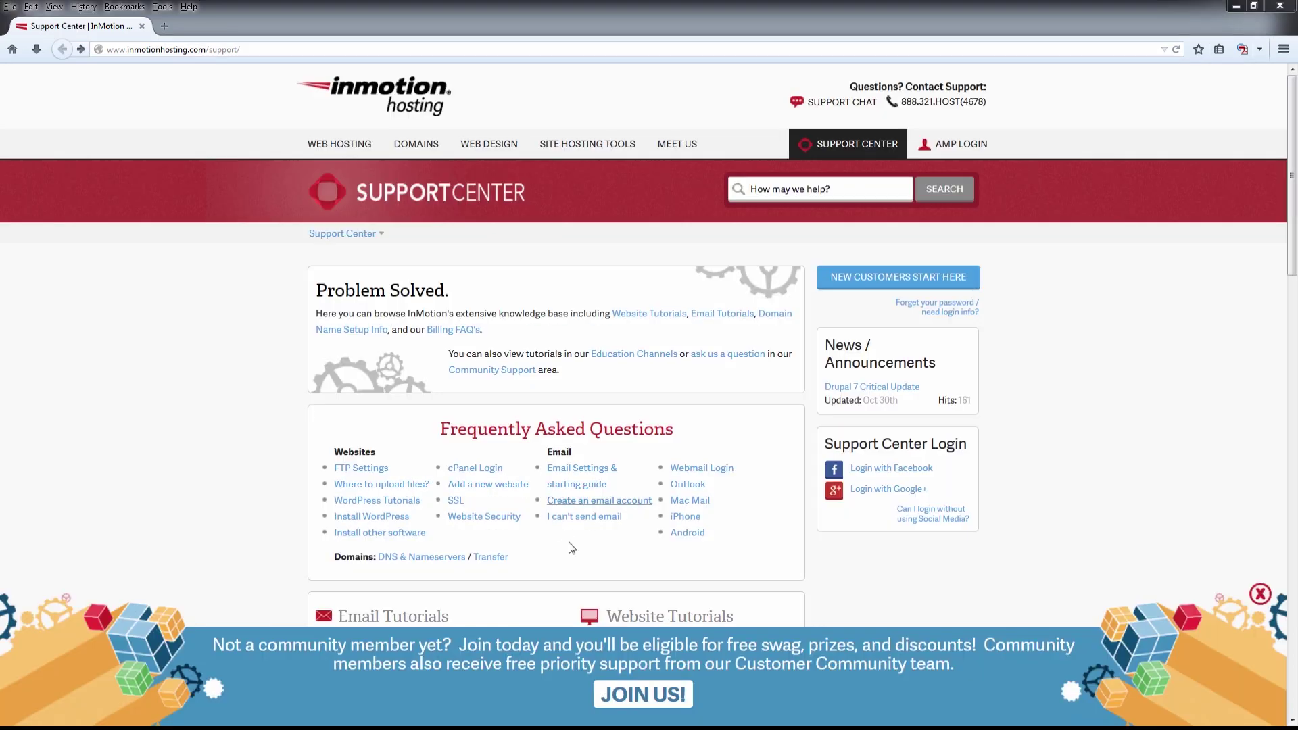
click(620, 697)
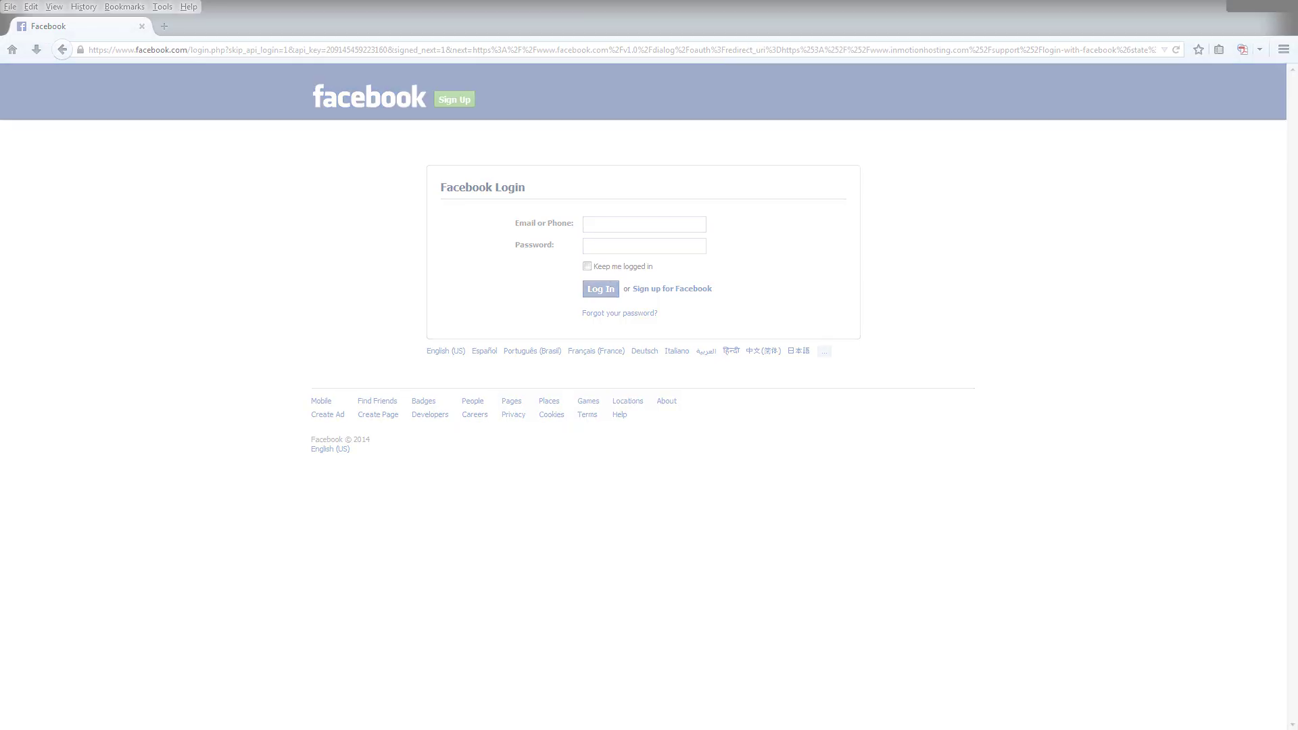